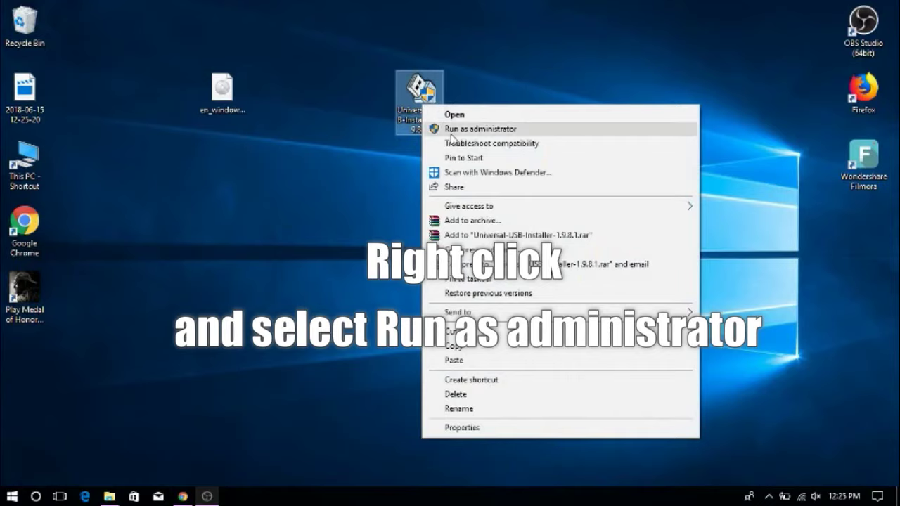
# - Run the Universal USB Installer as administrator and accept its license agreement
pyautogui.click(451, 133)
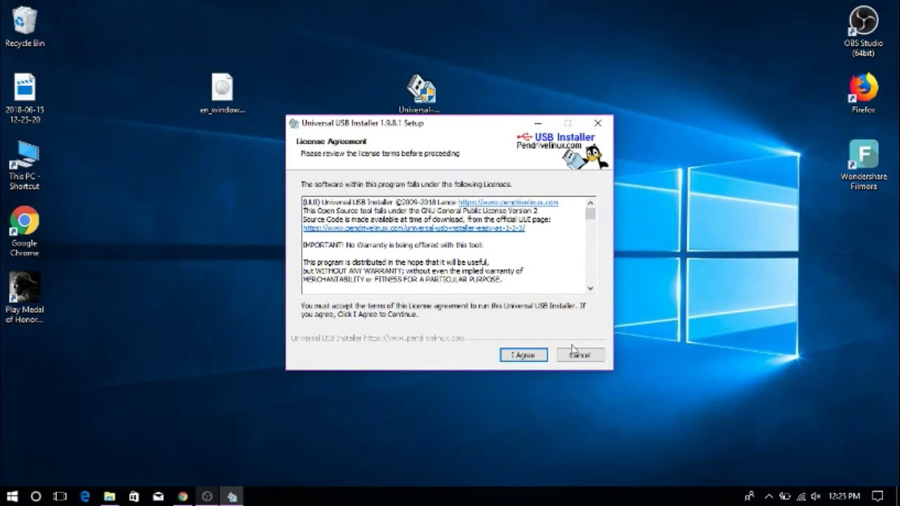
pyautogui.click(523, 355)
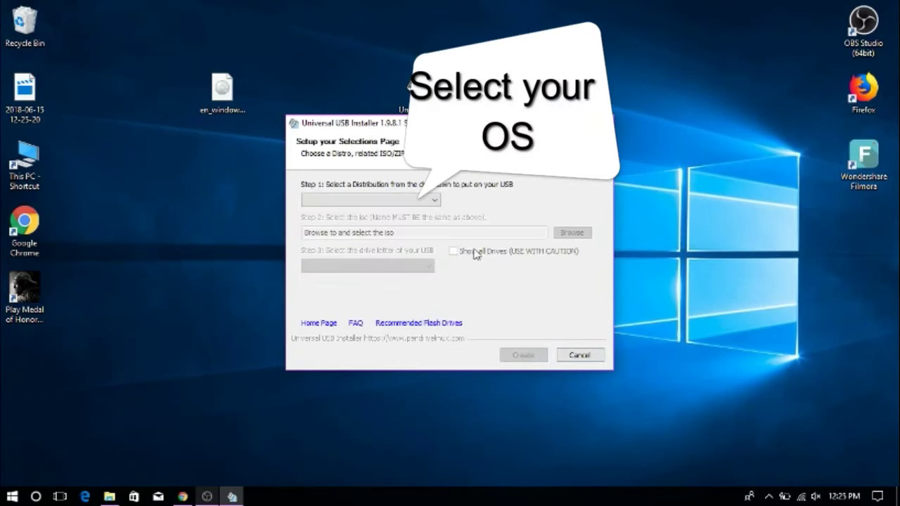
# - Choose Windows 7 Installer as the distribution to put on the USB drive
pyautogui.click(426, 203)
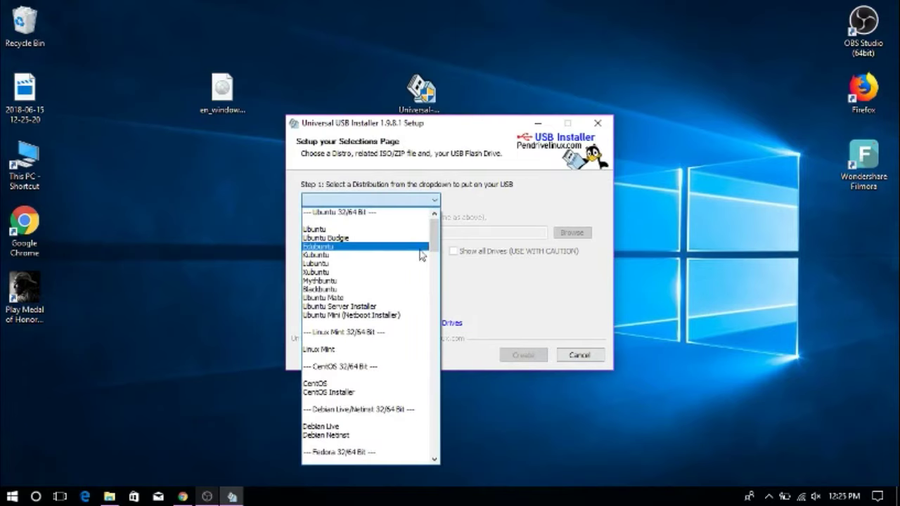
pyautogui.scroll(-15, 422, 257)
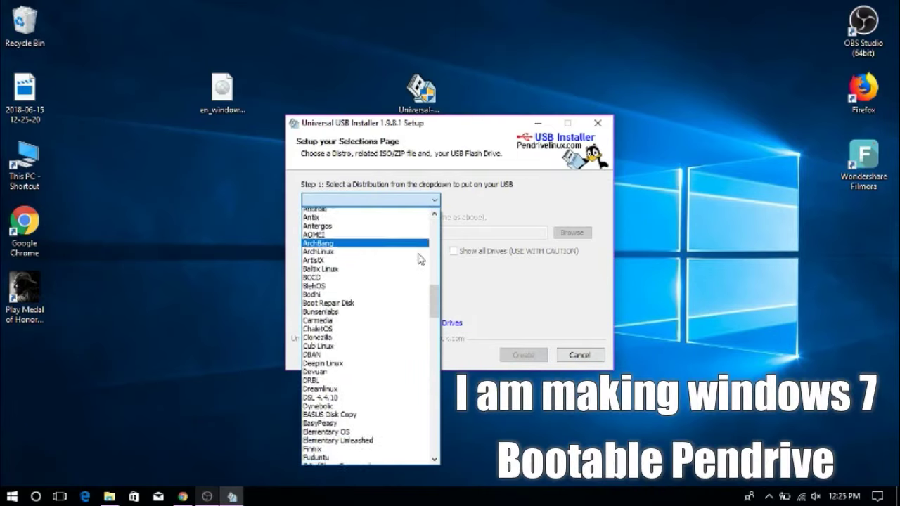
pyautogui.scroll(-20, 421, 260)
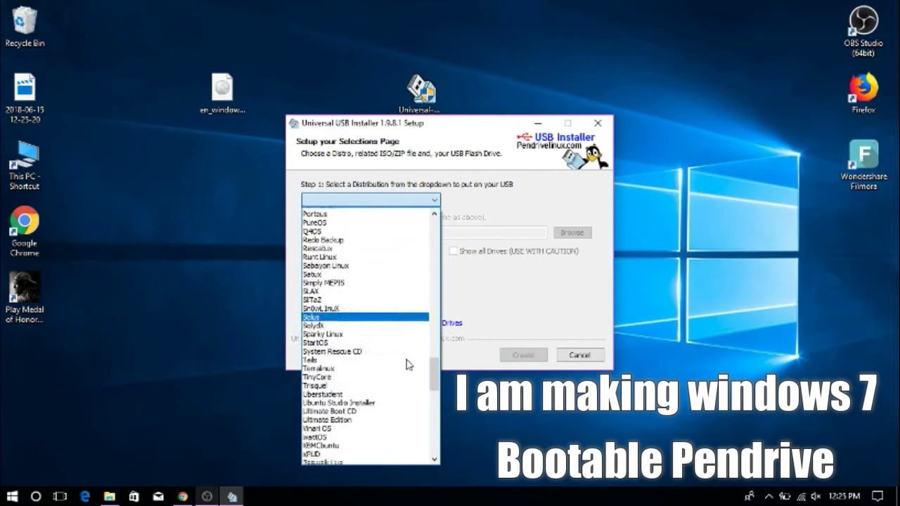
pyautogui.scroll(-20, 410, 364)
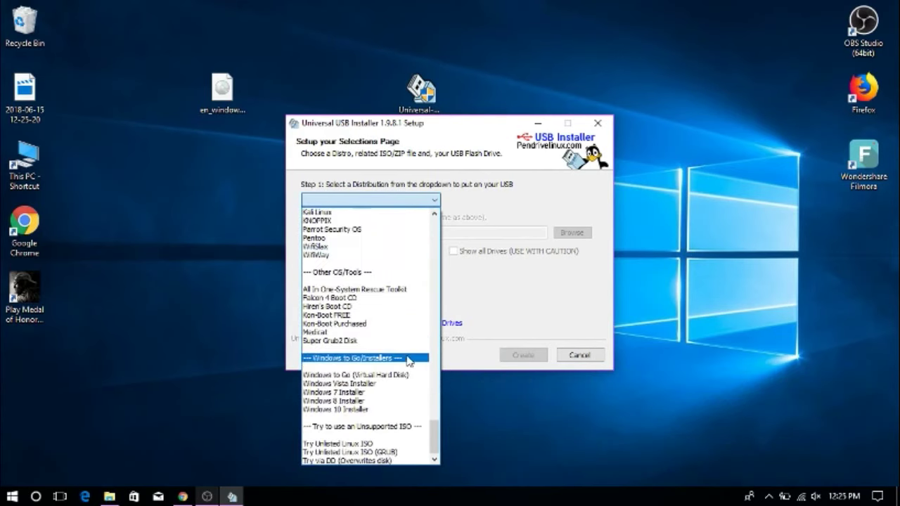
pyautogui.click(395, 393)
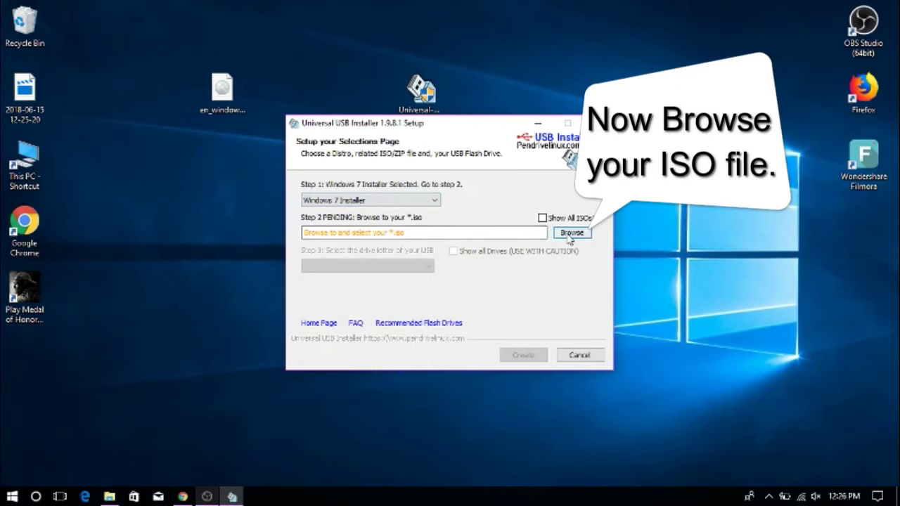
# - Load the en_windows_7_ultimate_x64_dvd ISO from the windows 7 ISO folder as the source image
pyautogui.click(571, 234)
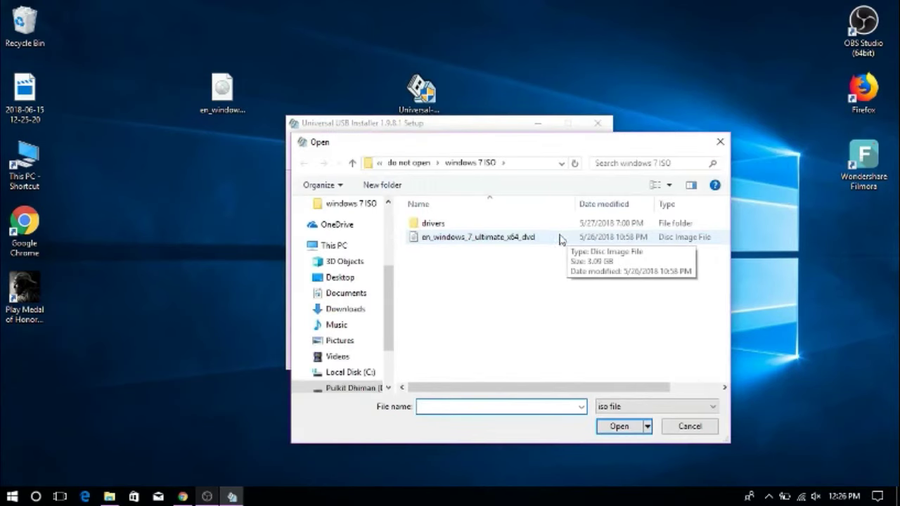
pyautogui.click(480, 240)
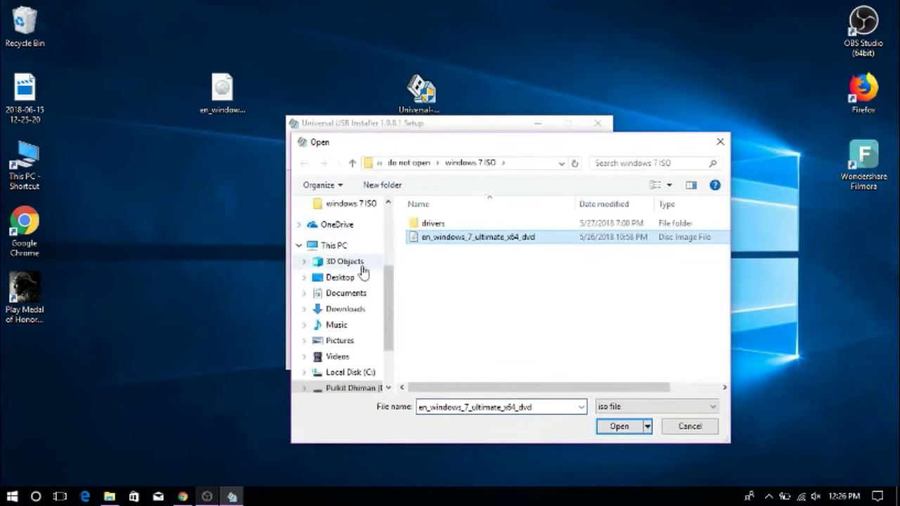
pyautogui.click(620, 427)
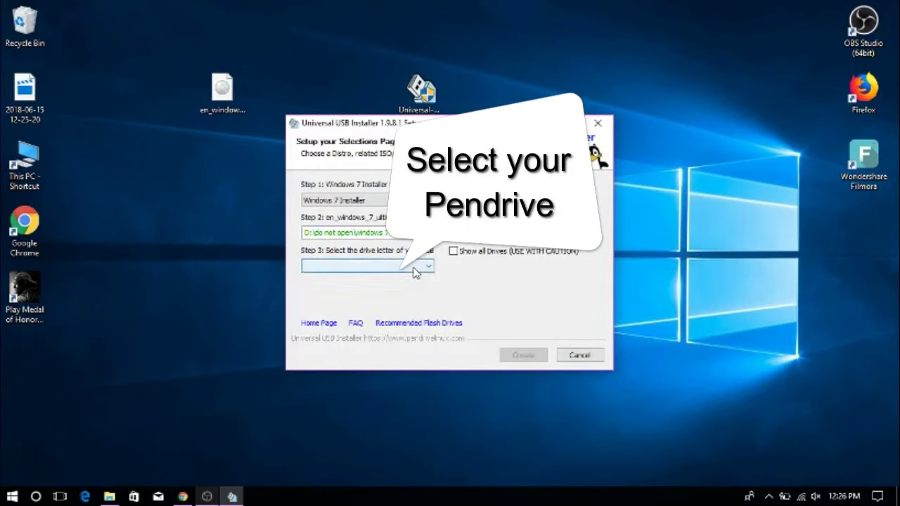
# - Create the bootable USB on drive E: with NTFS formatting enabled, and confirm erasing the drive
pyautogui.click(415, 267)
pyautogui.click(394, 280)
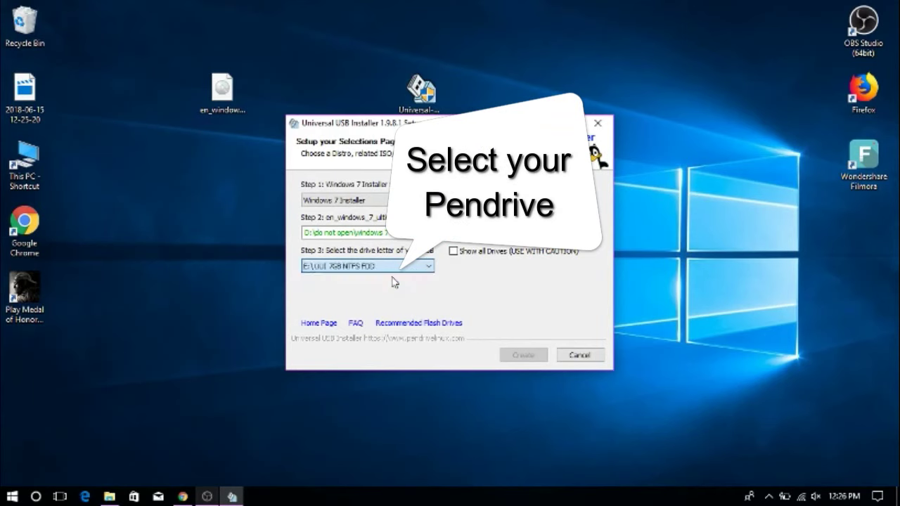
pyautogui.click(452, 262)
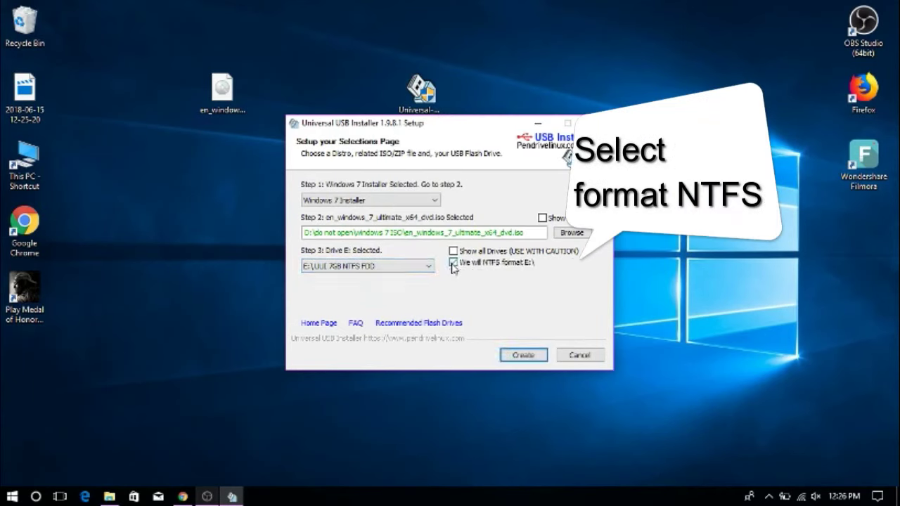
pyautogui.click(524, 355)
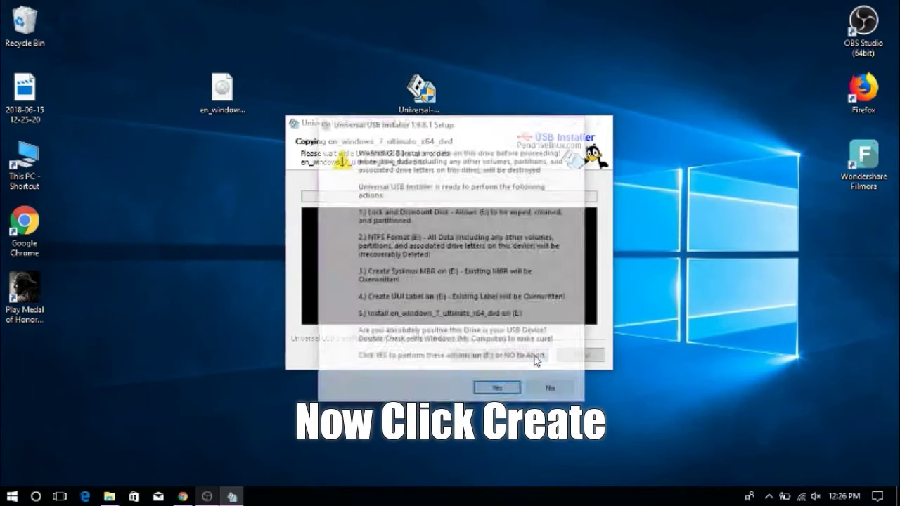
pyautogui.click(508, 395)
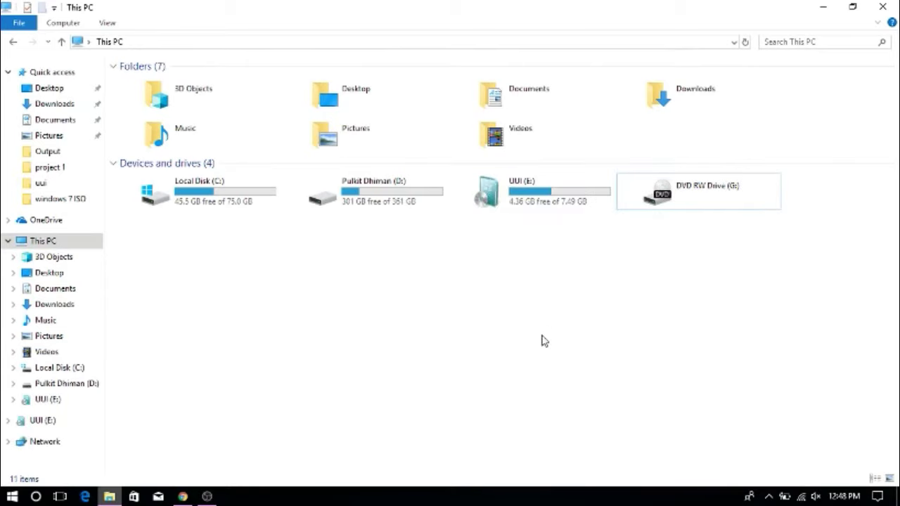
# - Check the UUI (E:) drive under This PC, and close the File Explorer window
pyautogui.click(492, 203)
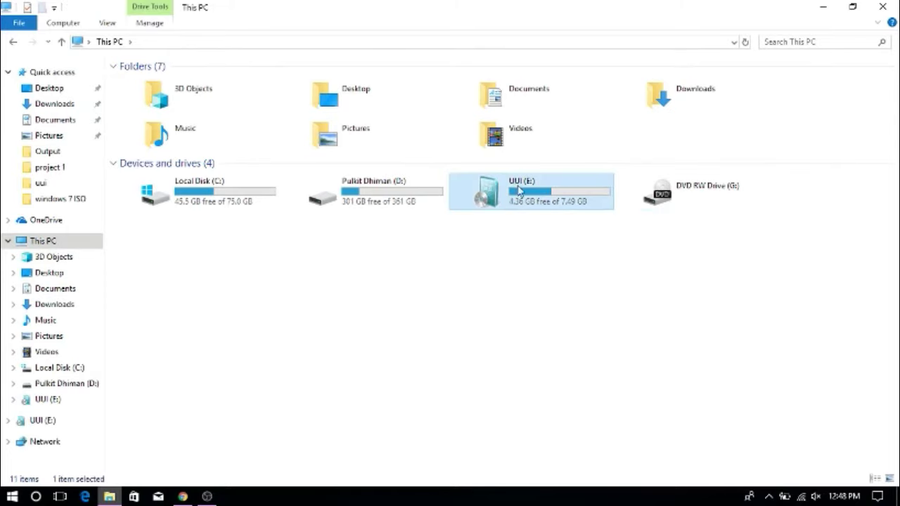
pyautogui.click(488, 222)
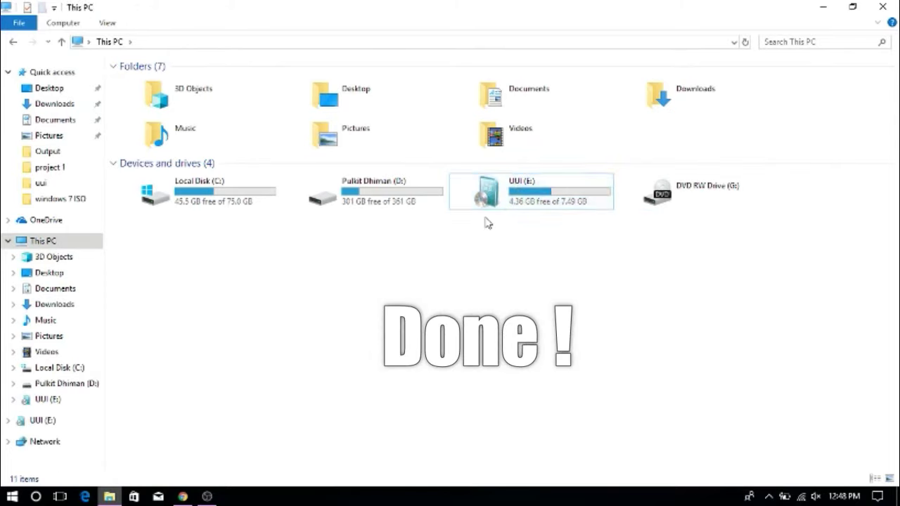
pyautogui.click(492, 209)
pyautogui.click(486, 243)
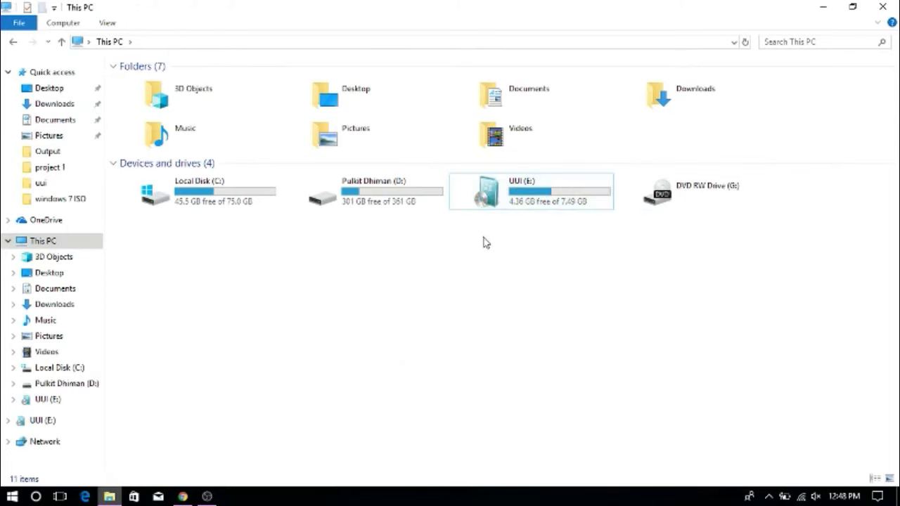
pyautogui.click(883, 7)
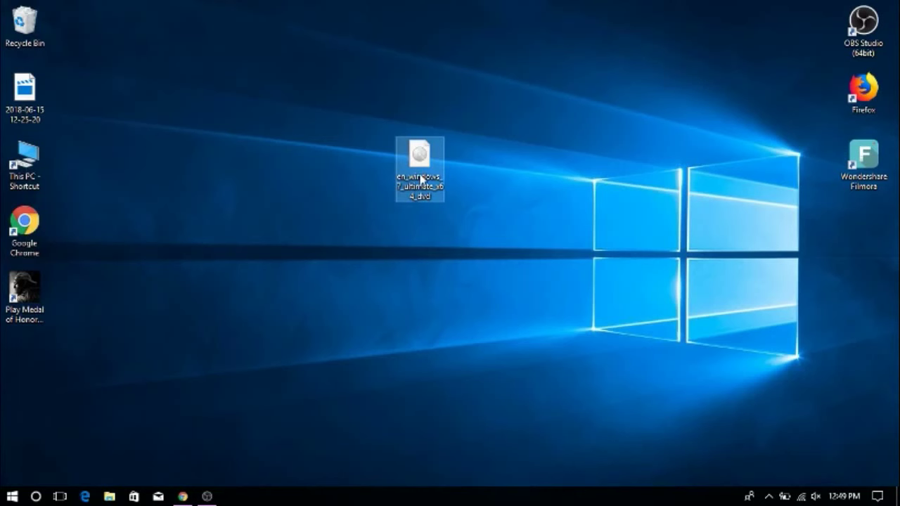
# - Extract the Windows 7 ISO on the desktop into a folder named en_windows_7_ultimate_x64_dvd
pyautogui.rightClick(420, 180)
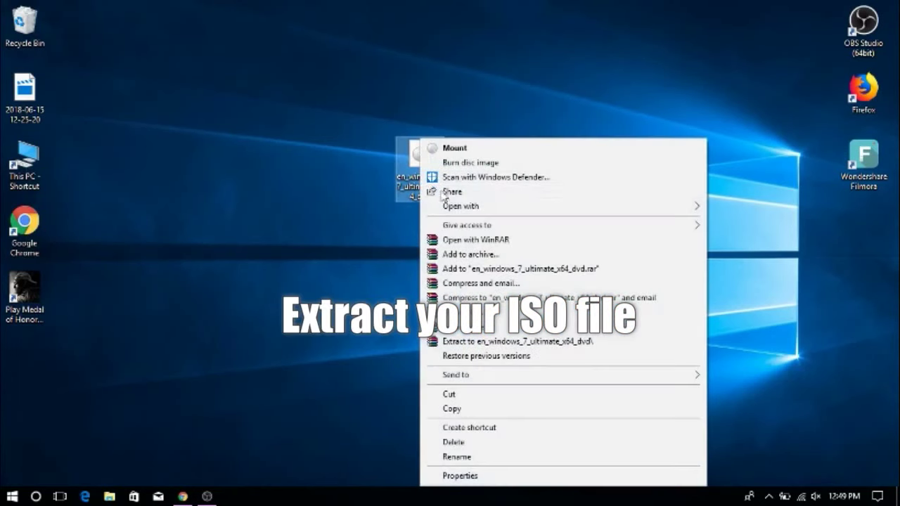
pyautogui.click(487, 342)
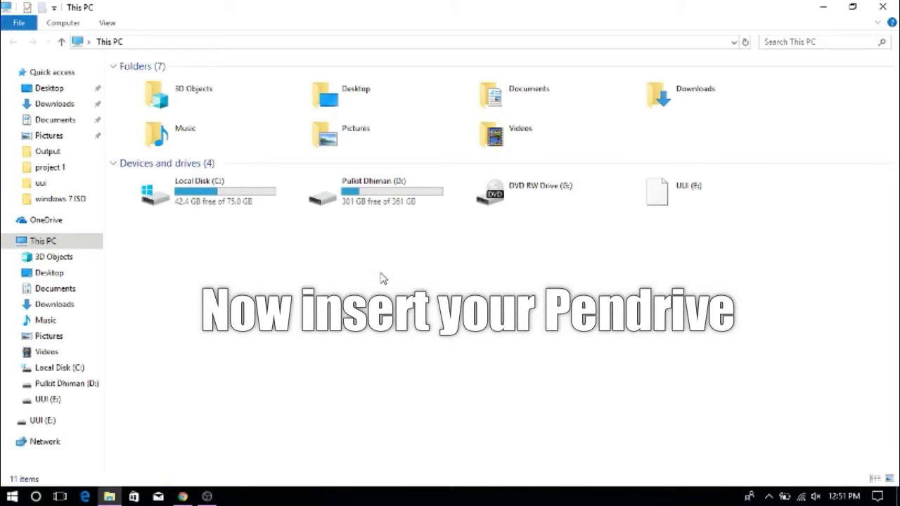
# - Search Windows for cmd and run Command Prompt as administrator
pyautogui.click(559, 194)
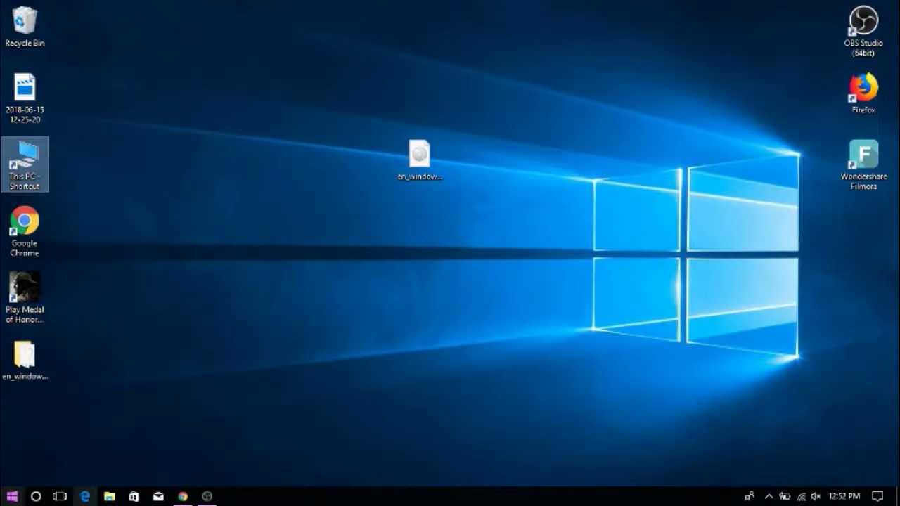
pyautogui.click(36, 496)
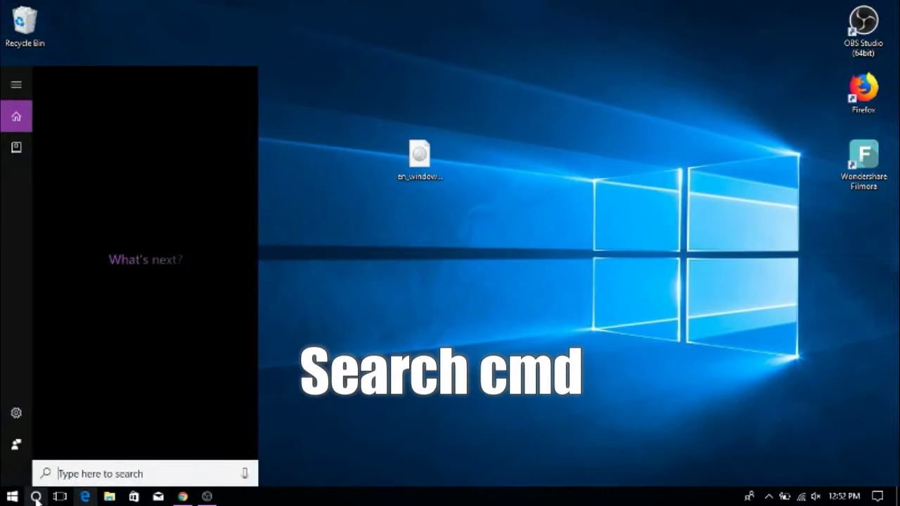
pyautogui.write('cmd')
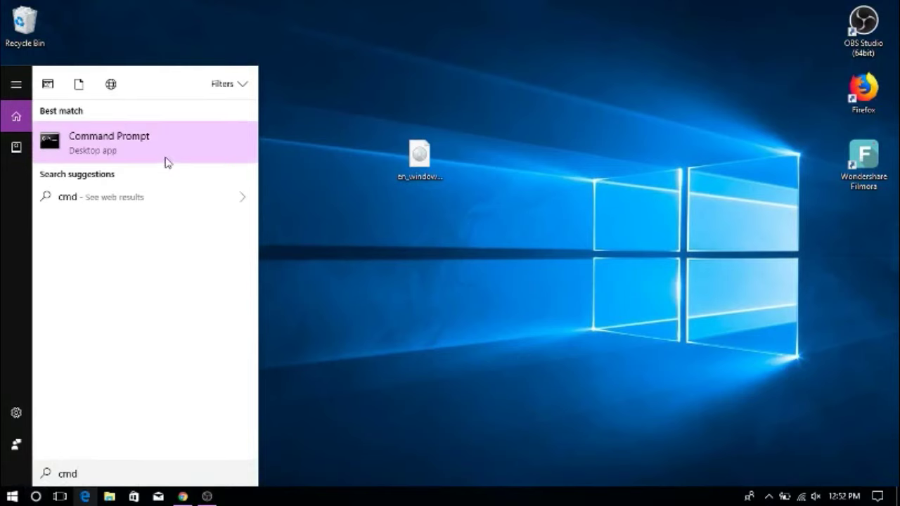
pyautogui.rightClick(175, 152)
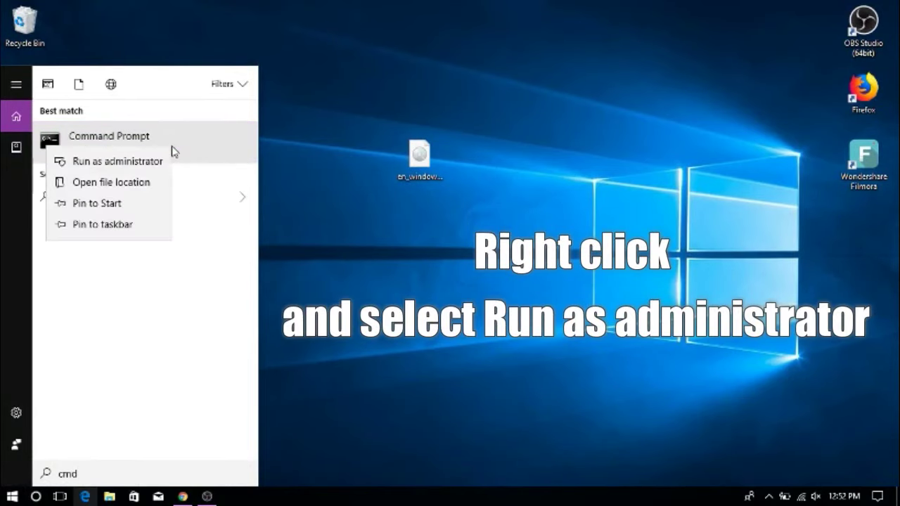
pyautogui.click(129, 168)
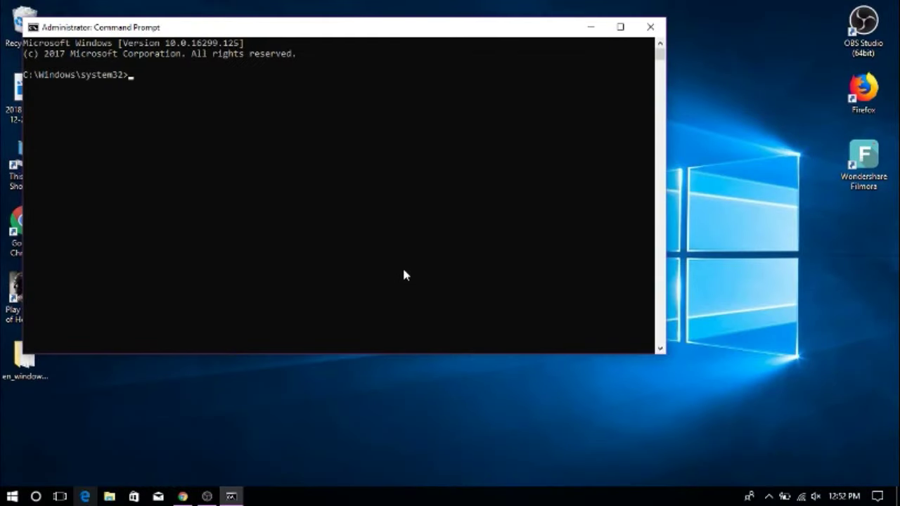
# - Start diskpart in the Command Prompt and list the available disks with list disk
pyautogui.write('dd')
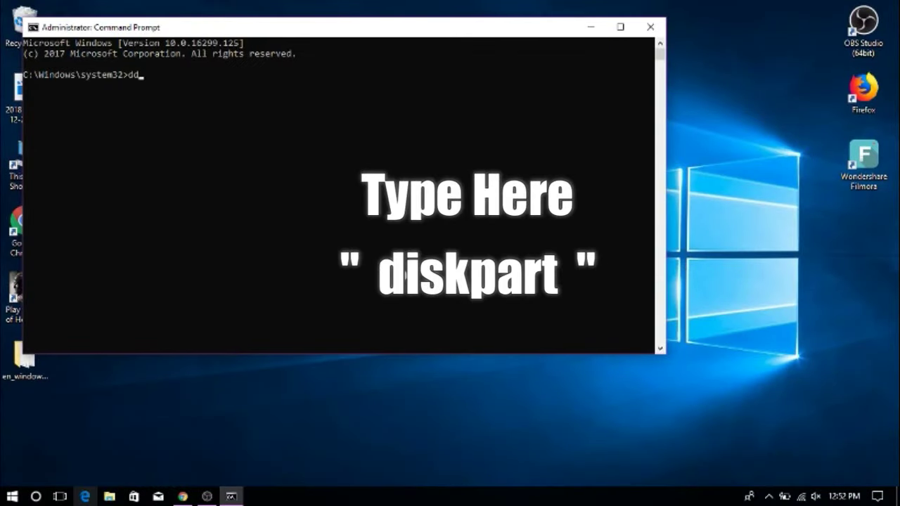
pyautogui.write('iskpart')
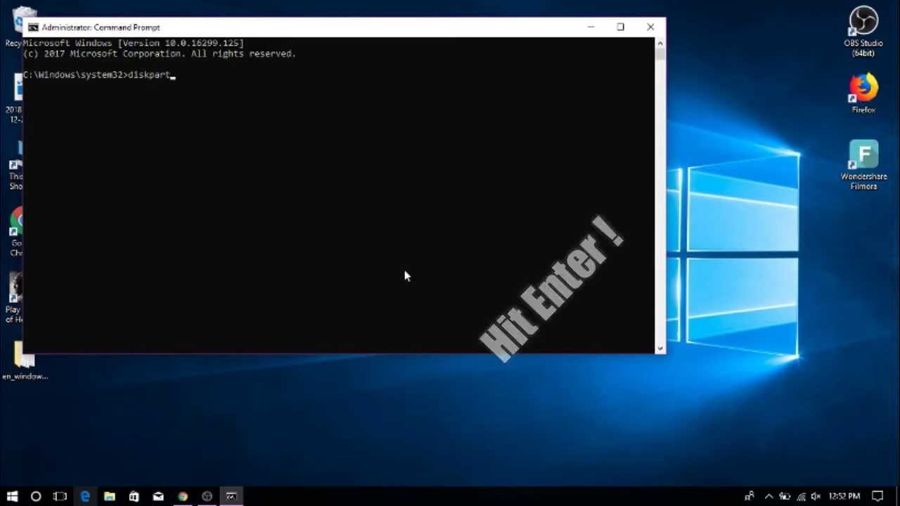
pyautogui.press('Return')
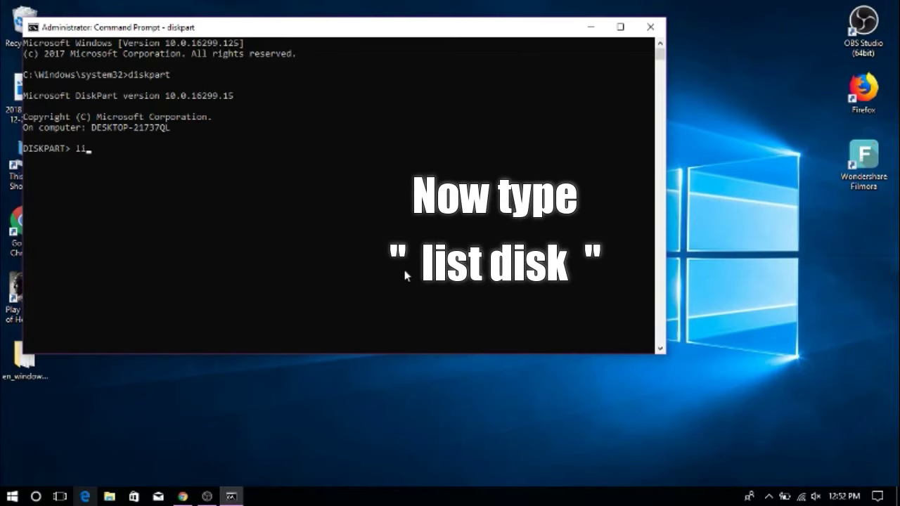
pyautogui.write('list disk')
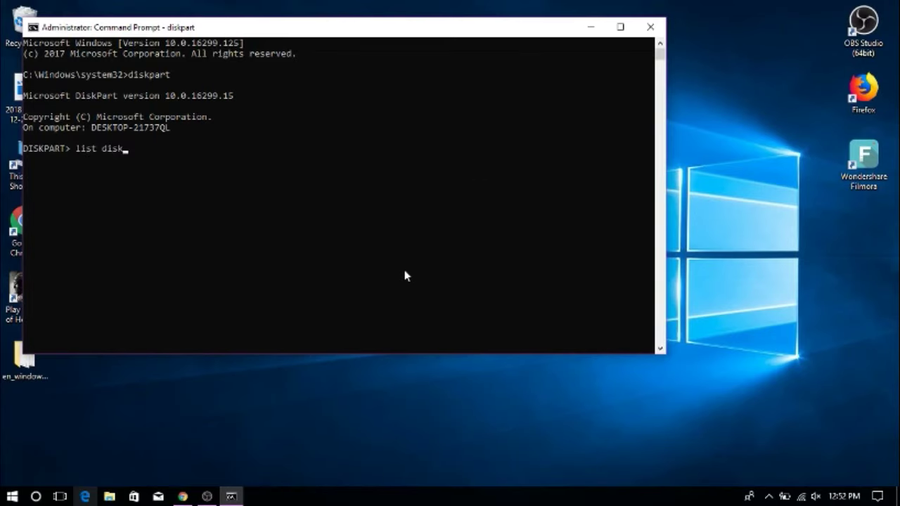
pyautogui.press('Return')
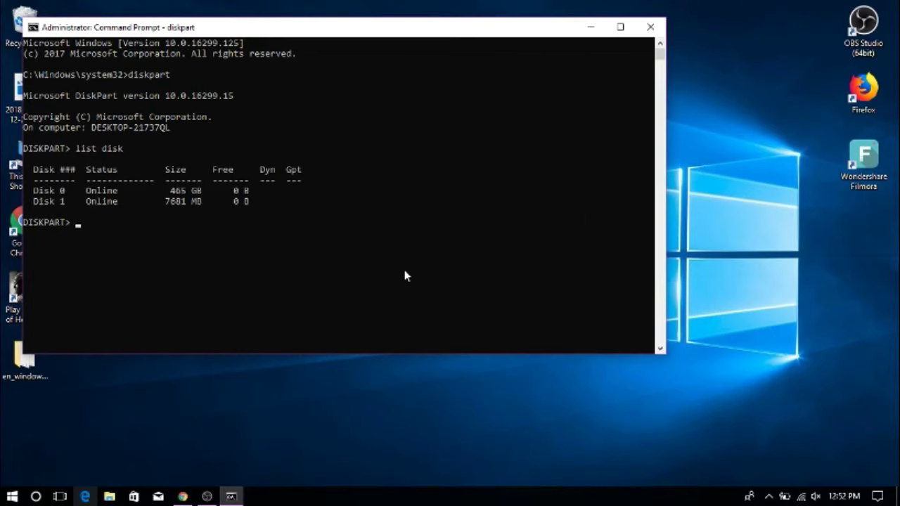
# - Select disk 1 in DiskPart and erase it with the clean command
pyautogui.write('s')
pyautogui.write('ele')
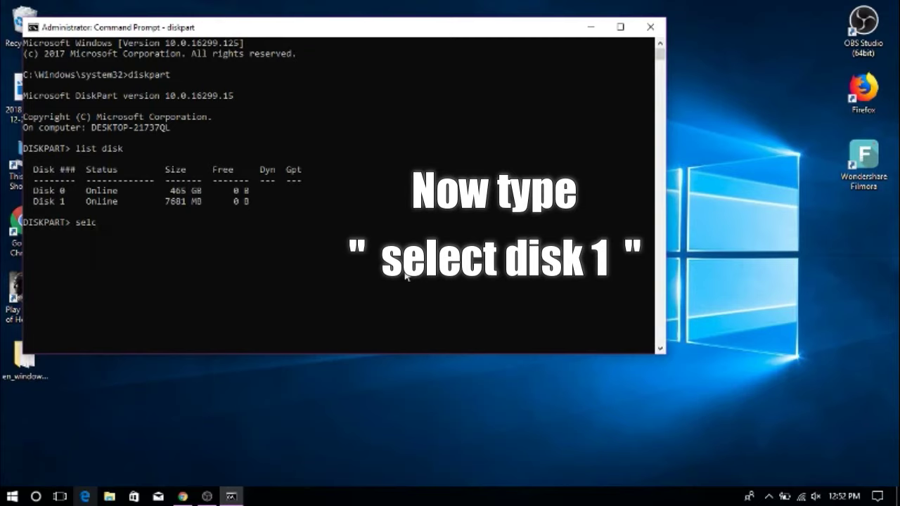
pyautogui.press('BackSpace')
pyautogui.write('ect dis')
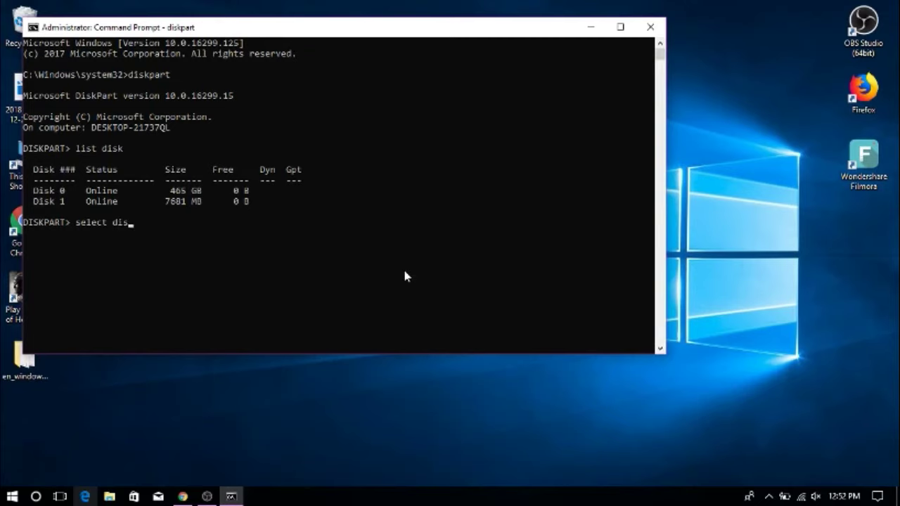
pyautogui.write('k 1')
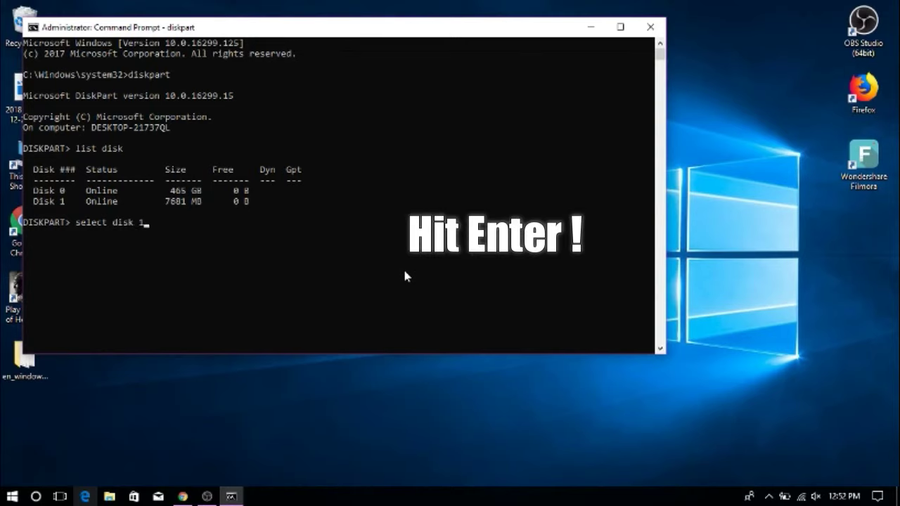
pyautogui.press('Return')
pyautogui.write('clean')
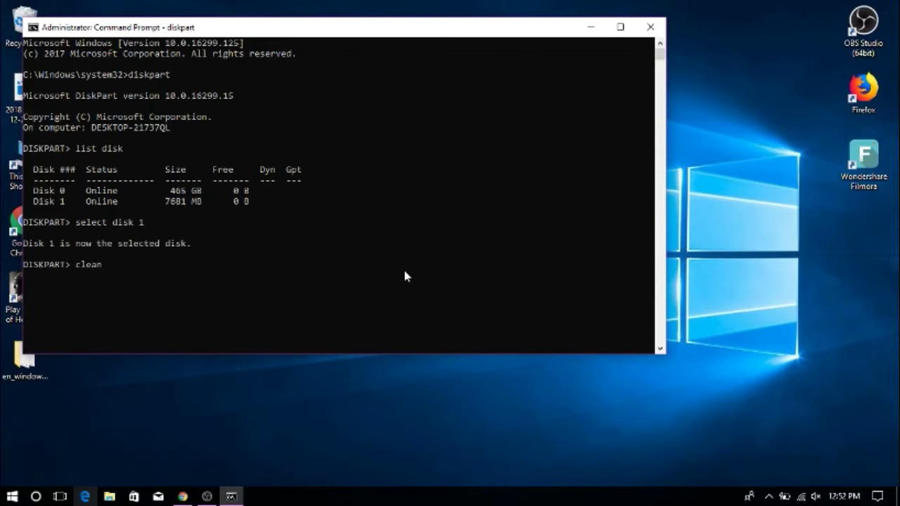
pyautogui.press('Return')
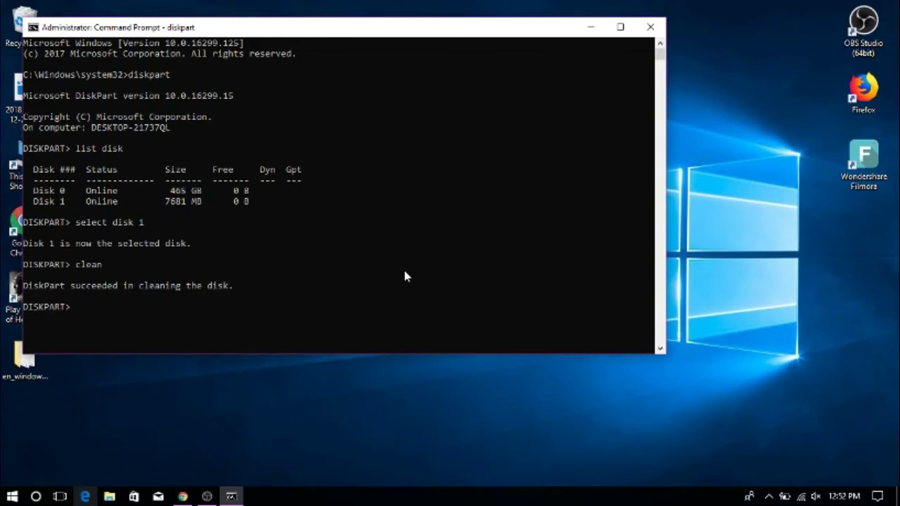
# - Create a primary partition on the selected disk with create partition primary and mark it active with the active command
pyautogui.write('cr')
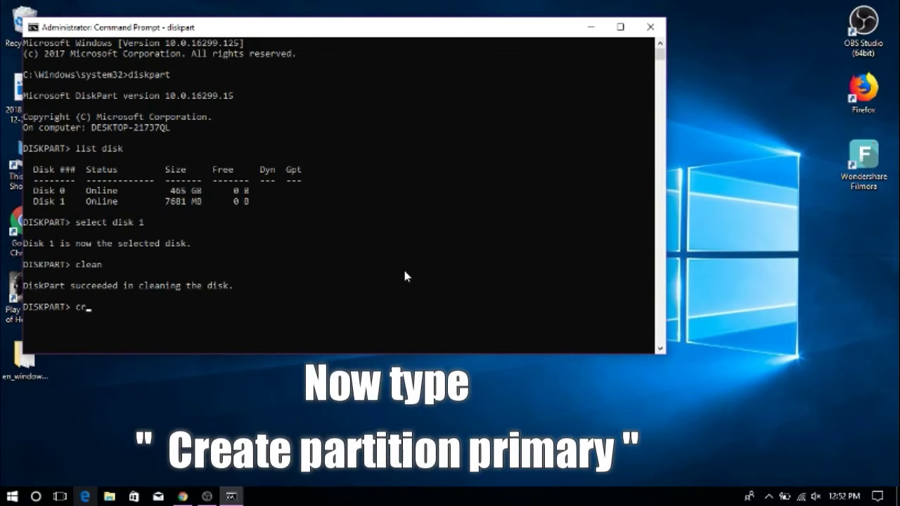
pyautogui.write('eate partition primary')
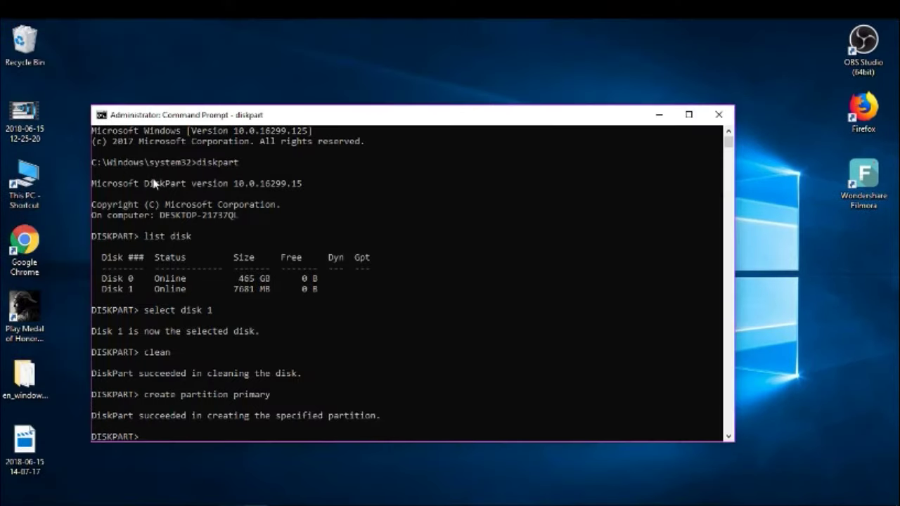
pyautogui.write('ac')
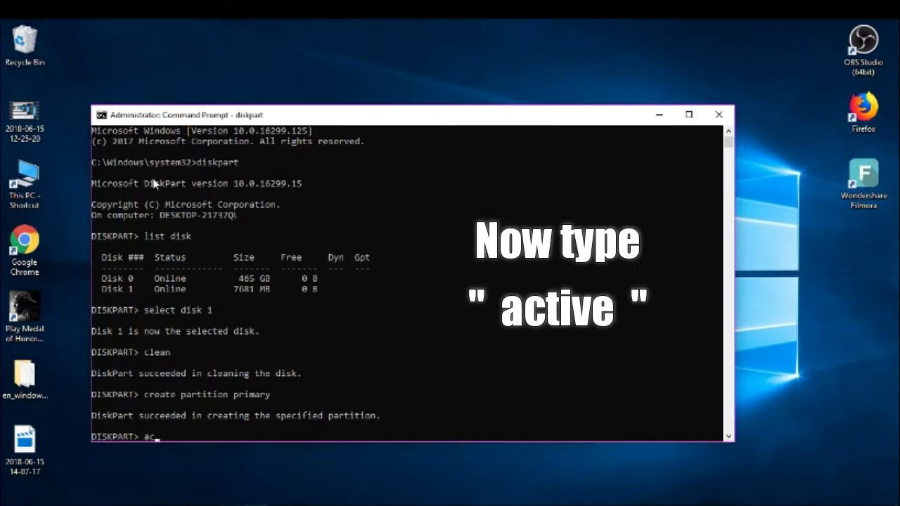
pyautogui.write('tive')
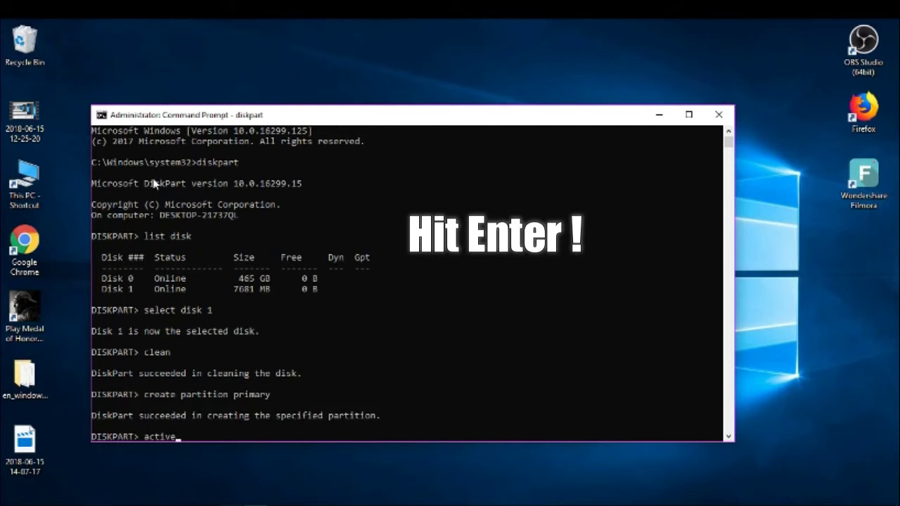
pyautogui.press('Return')
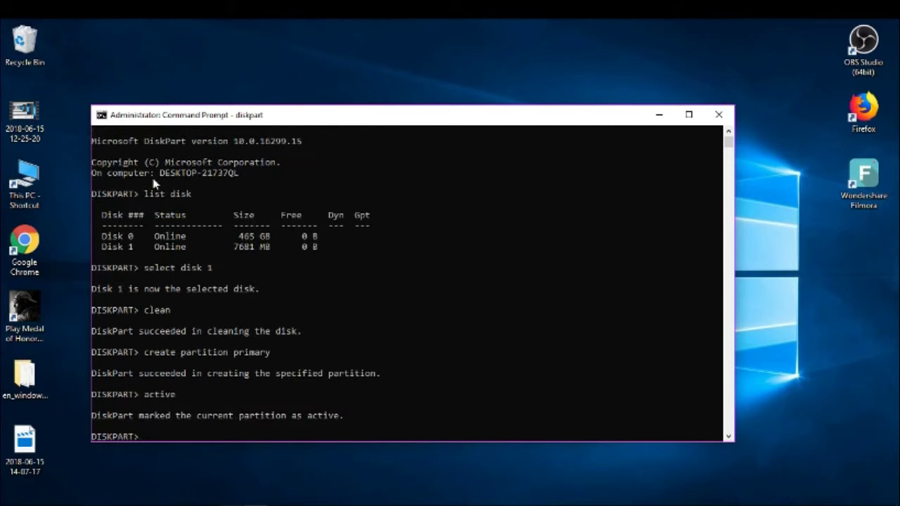
# - Select partition 1 in DiskPart, quick-format it as NTFS with format fs=ntfs quick, and close the Command Prompt
pyautogui.write('sele')
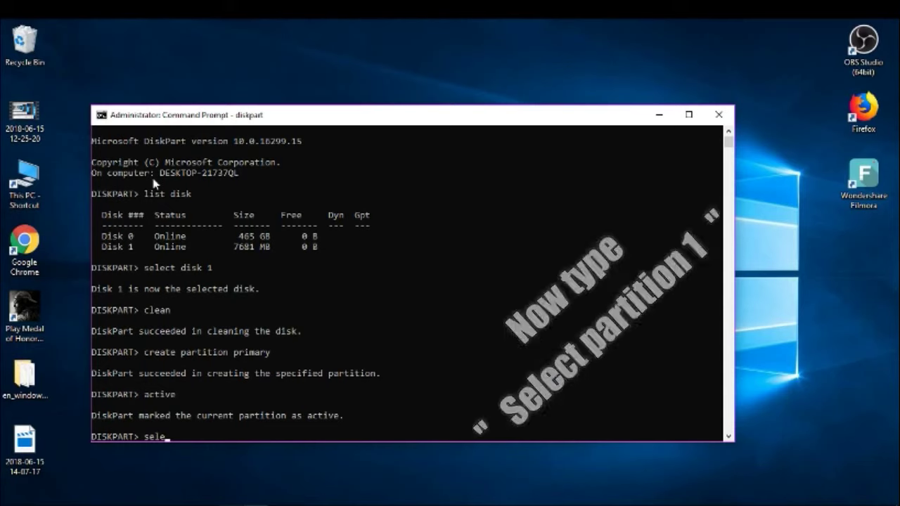
pyautogui.write('ct par')
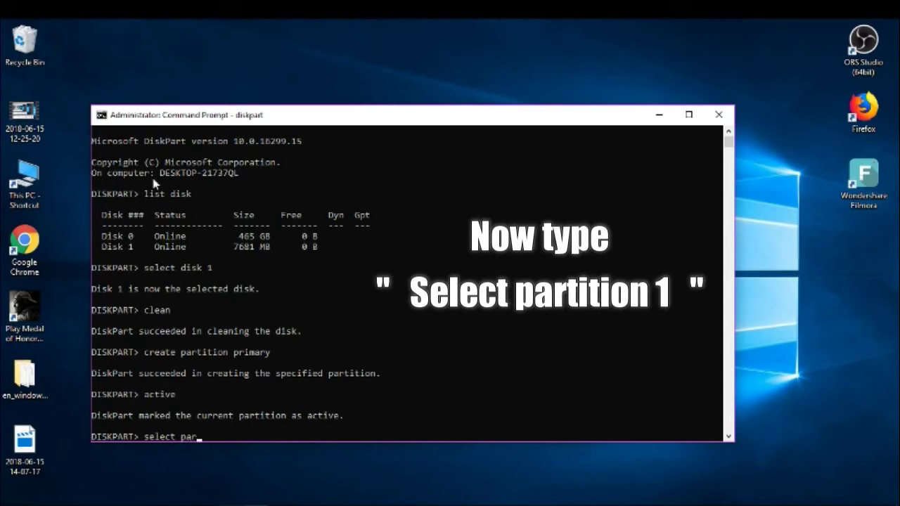
pyautogui.write('tition 1')
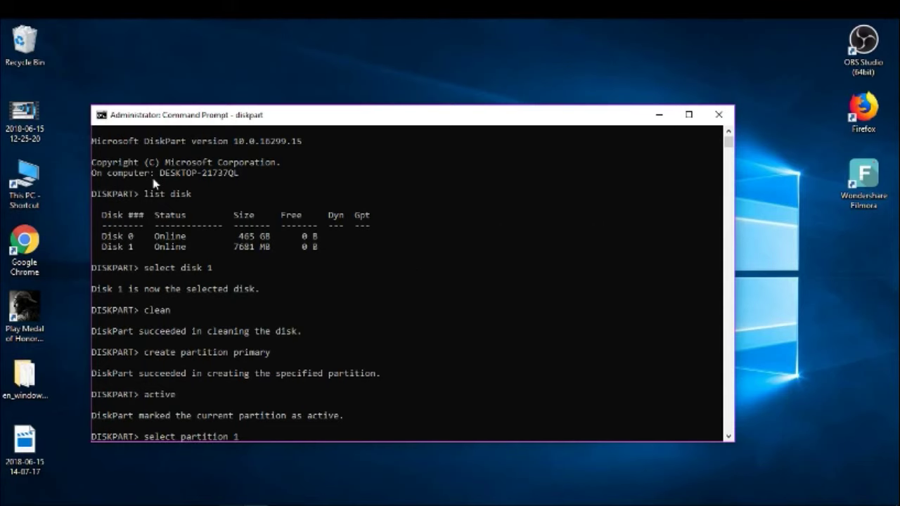
pyautogui.press('Return')
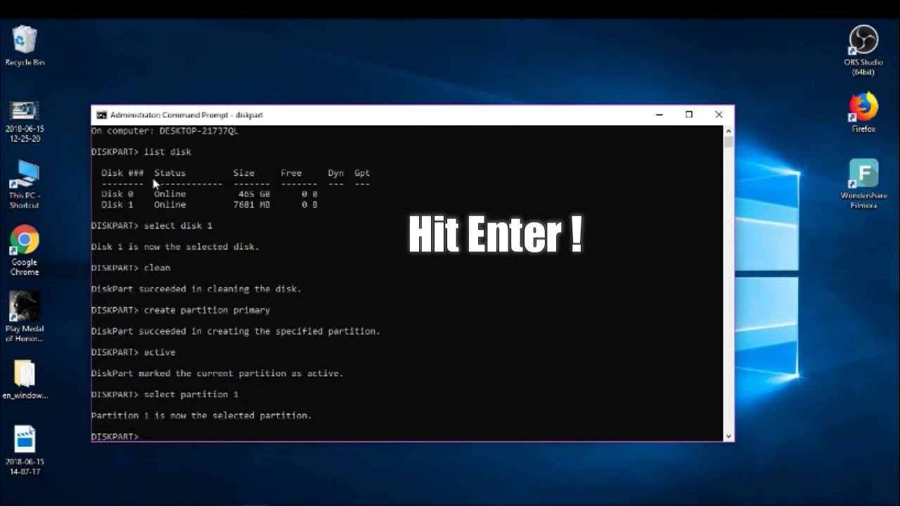
pyautogui.write('format ')
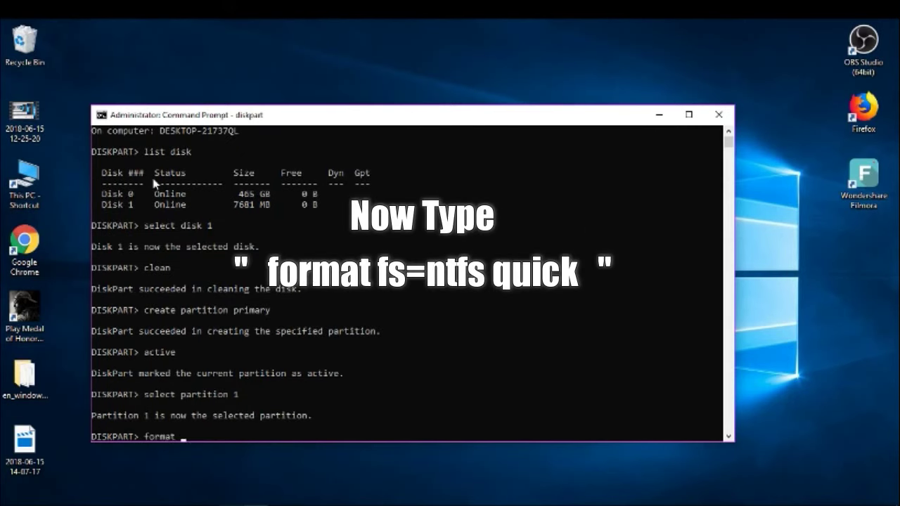
pyautogui.write('fs=ntfs quick')
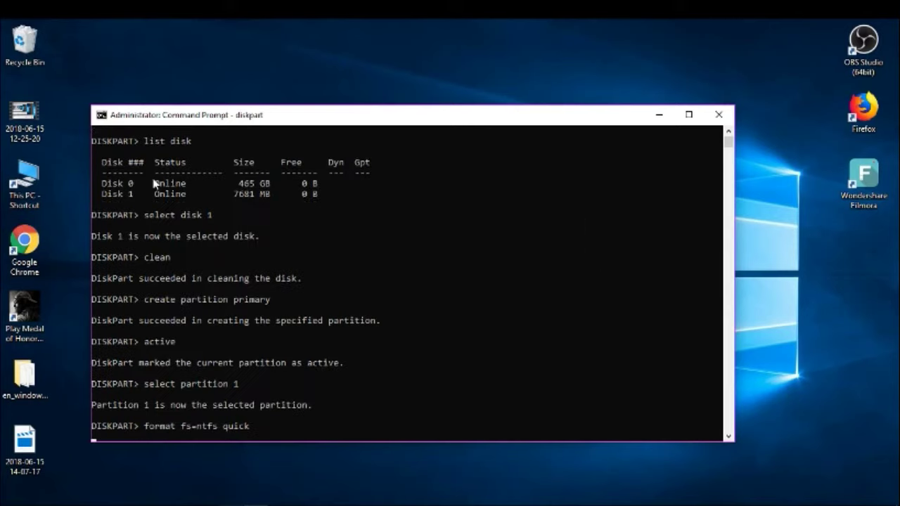
pyautogui.press('Return')
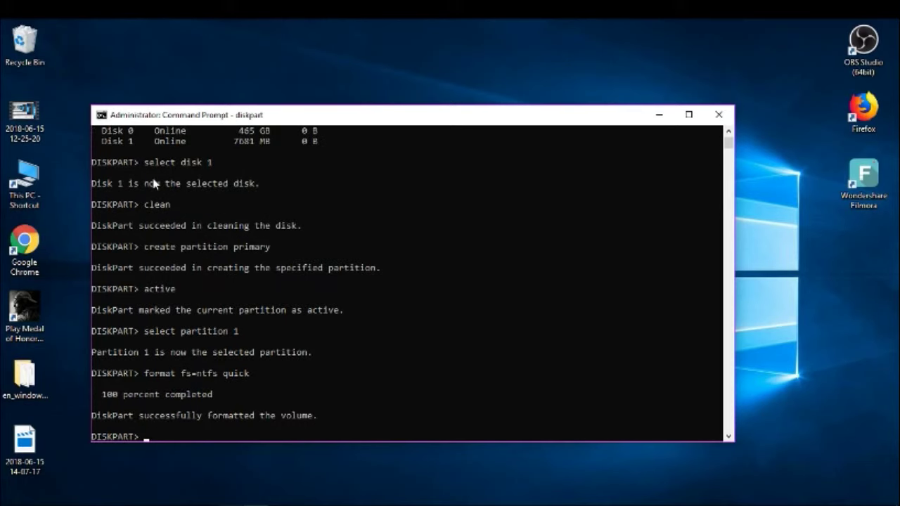
pyautogui.click(718, 116)
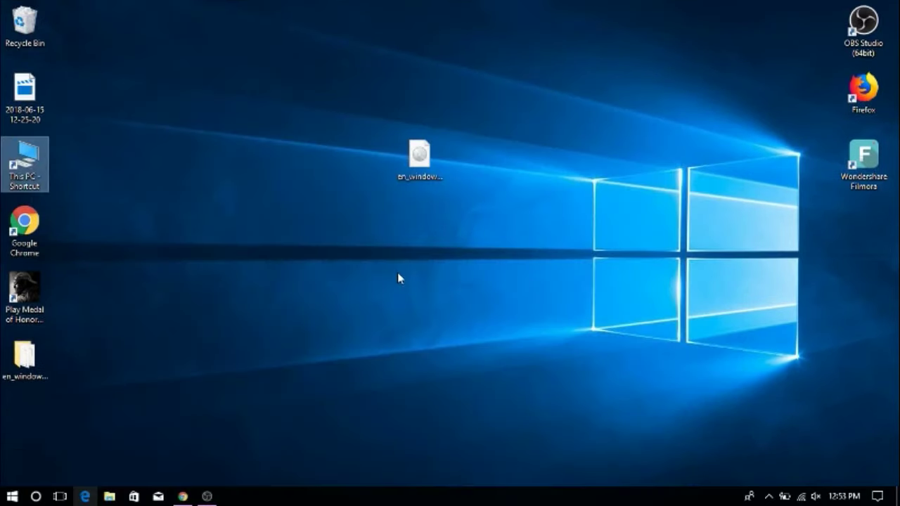
# - Open the extracted en_windows_7_ultimate_x64_dvd folder on the desktop and copy all the files and folders in it
pyautogui.click(40, 348)
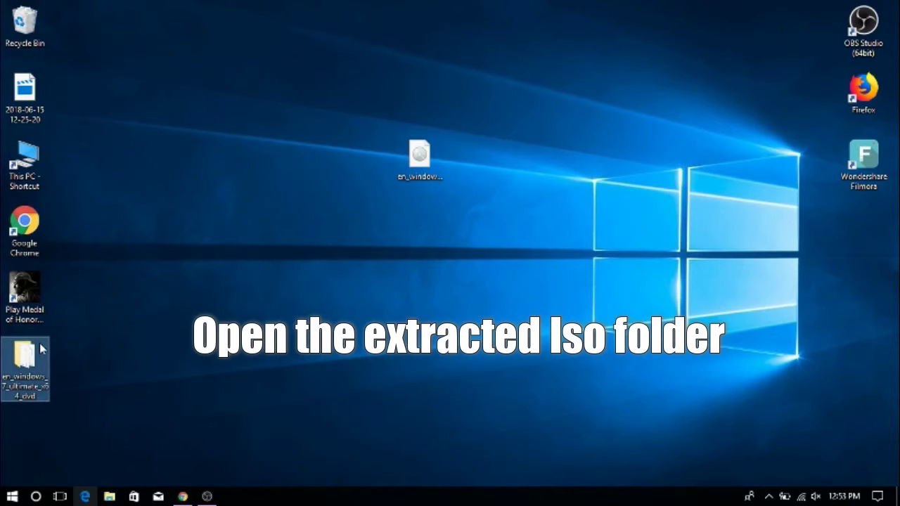
pyautogui.rightClick(39, 349)
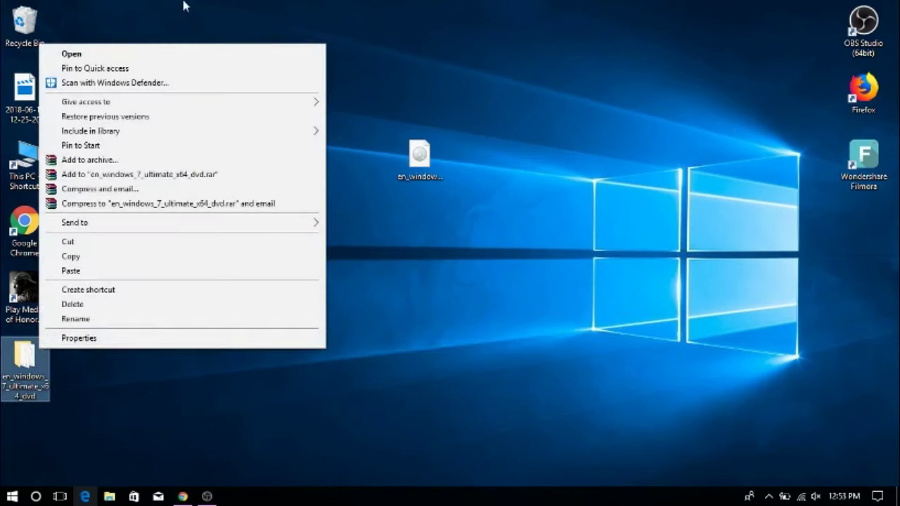
pyautogui.click(185, 52)
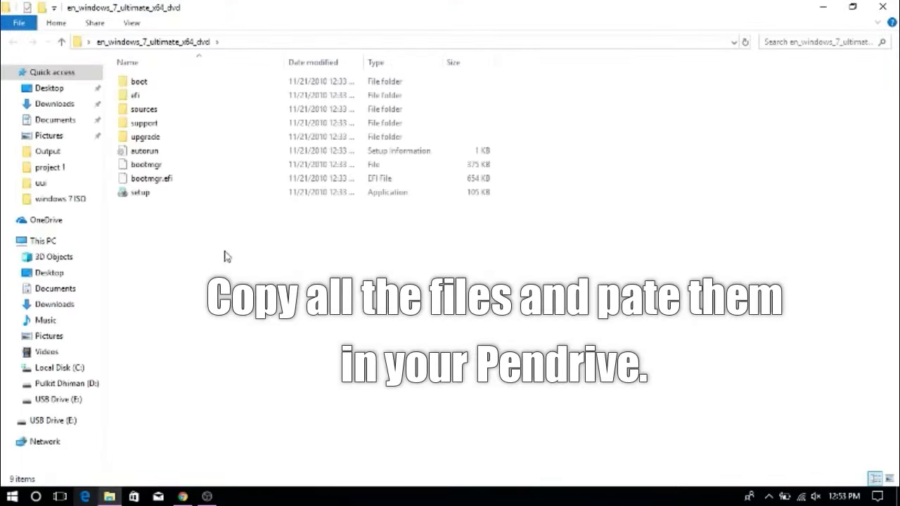
pyautogui.moveTo(225, 256); pyautogui.dragTo(221, 85)
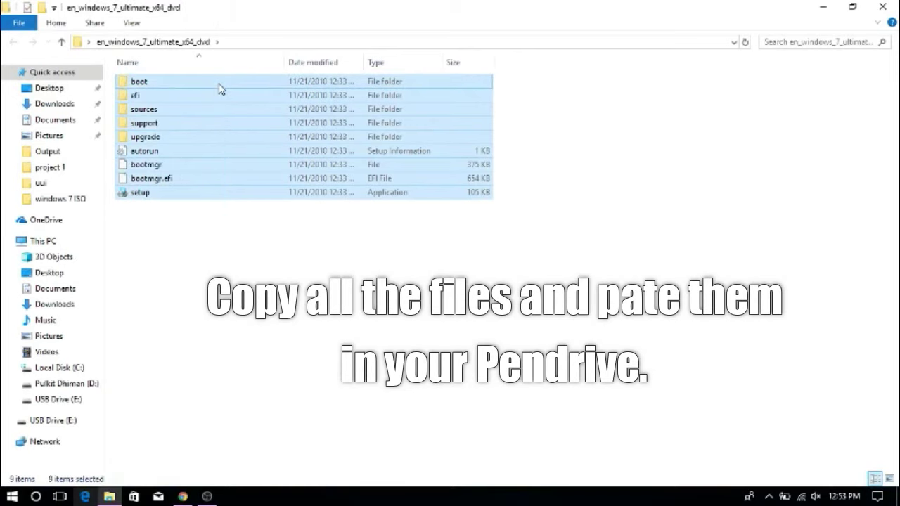
pyautogui.rightClick(219, 85)
pyautogui.click(263, 268)
# - Paste the copied Windows 7 setup files into the root of USB Drive (E:)
pyautogui.click(74, 242)
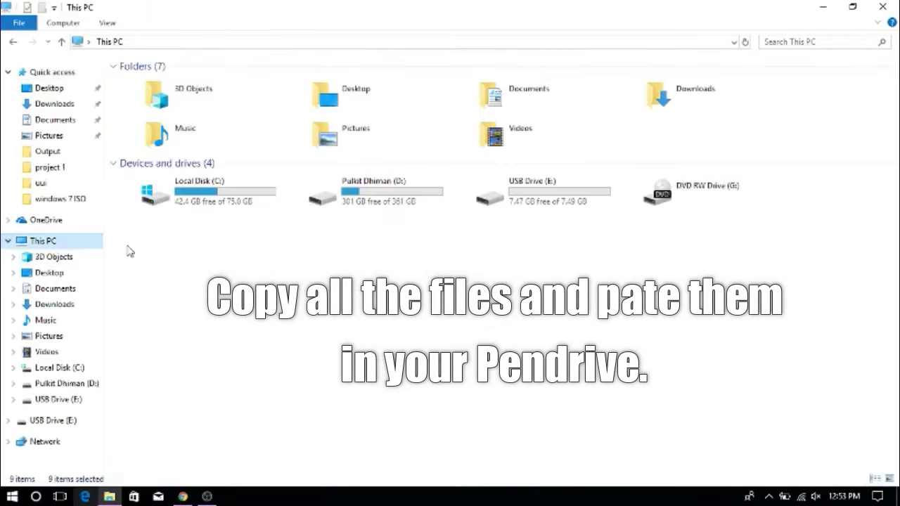
pyautogui.doubleClick(529, 195)
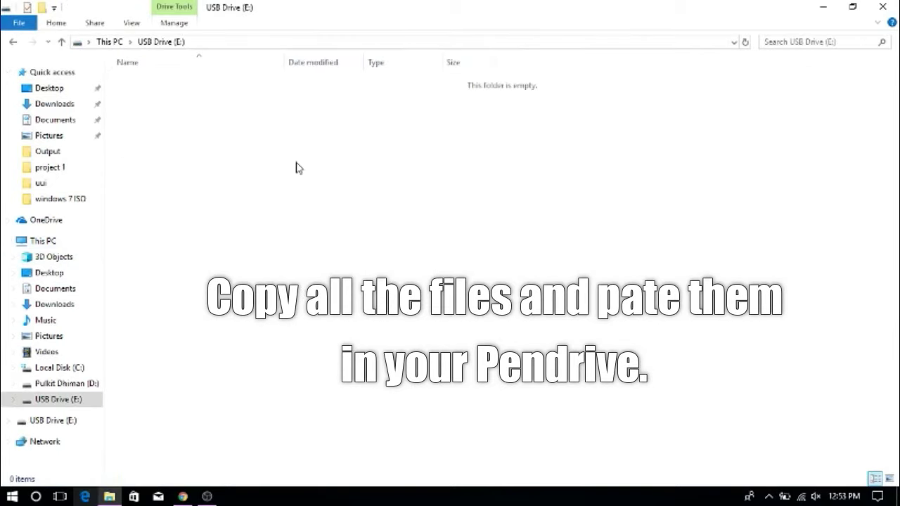
pyautogui.rightClick(296, 167)
pyautogui.click(337, 256)
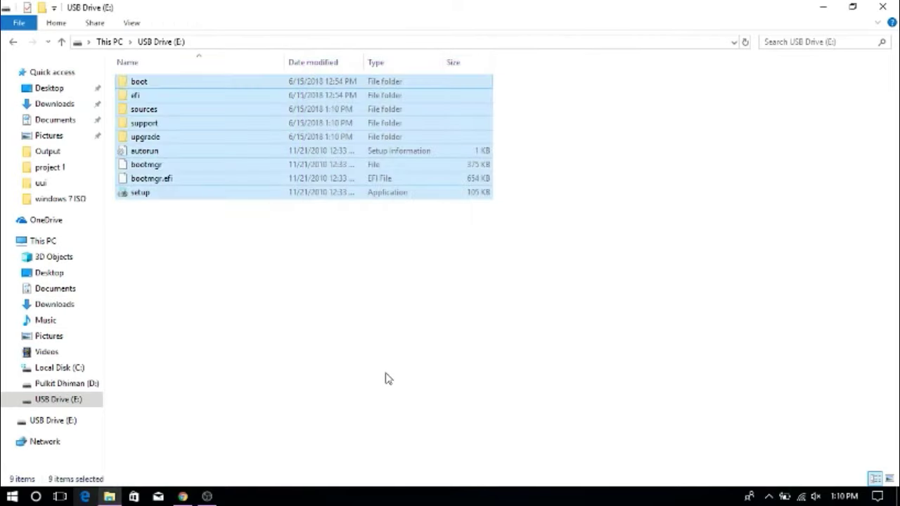
pyautogui.click(346, 263)
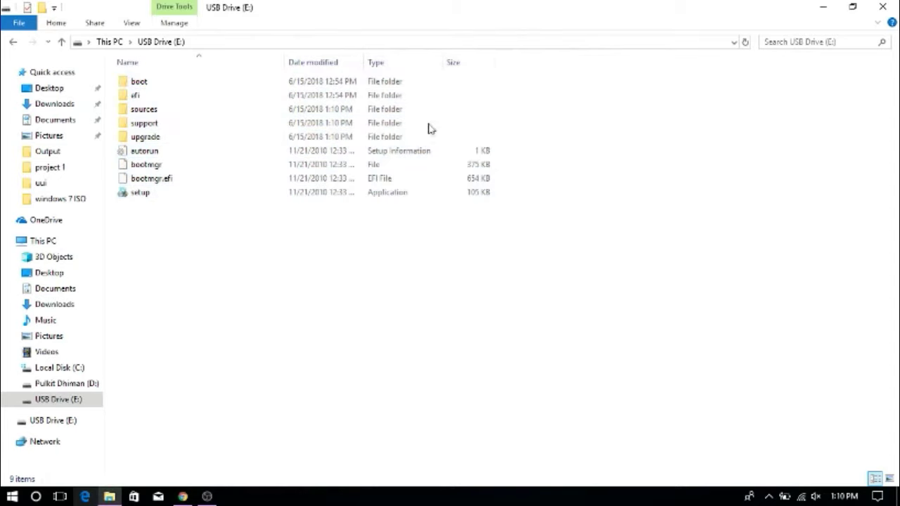
# - Eject USB Drive (E:) from This PC
pyautogui.click(64, 245)
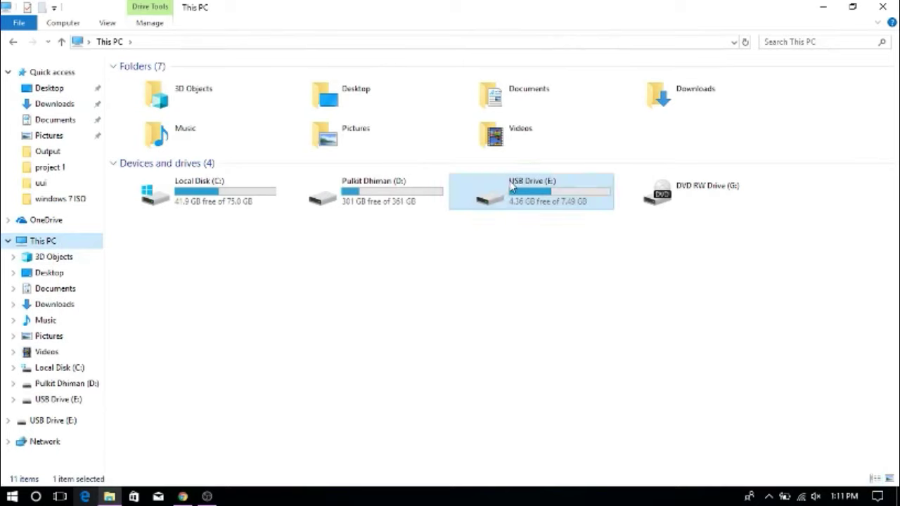
pyautogui.rightClick(513, 188)
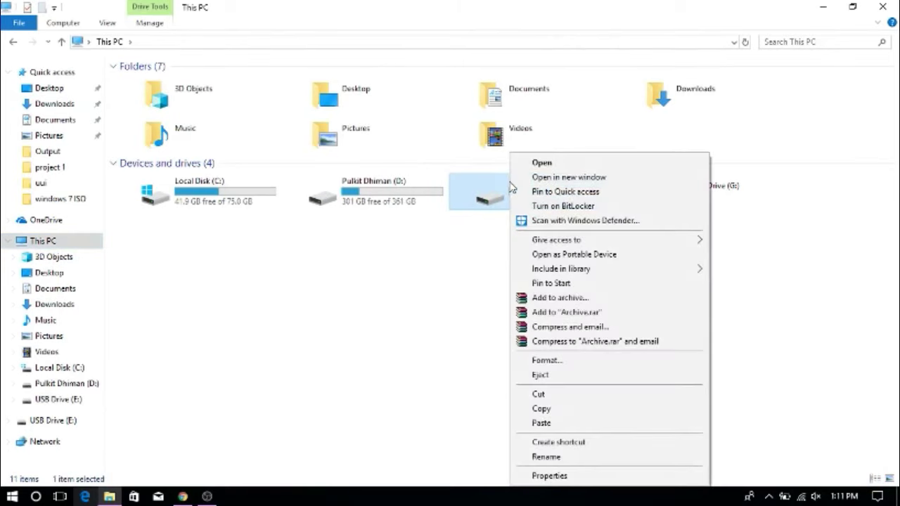
pyautogui.click(571, 374)
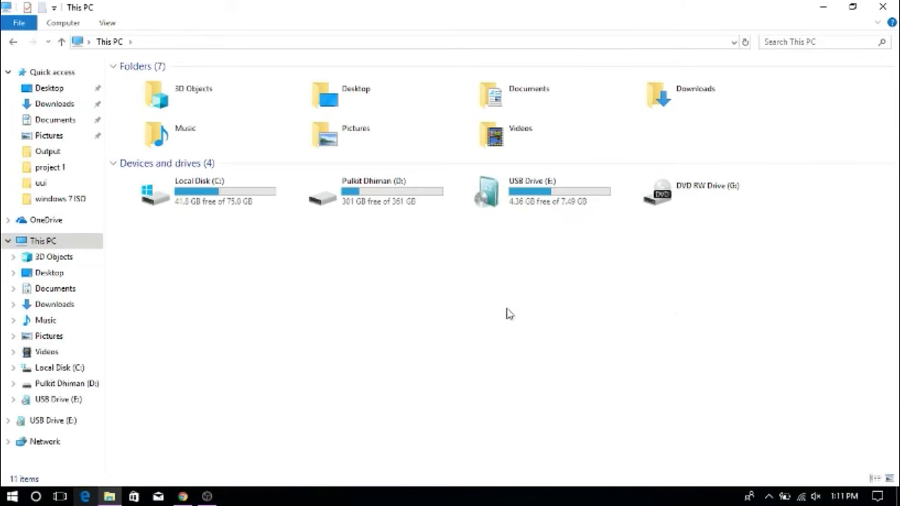
# - Open the reconnected USB Drive (E:) to check its Windows 7 setup files, and return to This PC
pyautogui.click(524, 202)
pyautogui.doubleClick(533, 202)
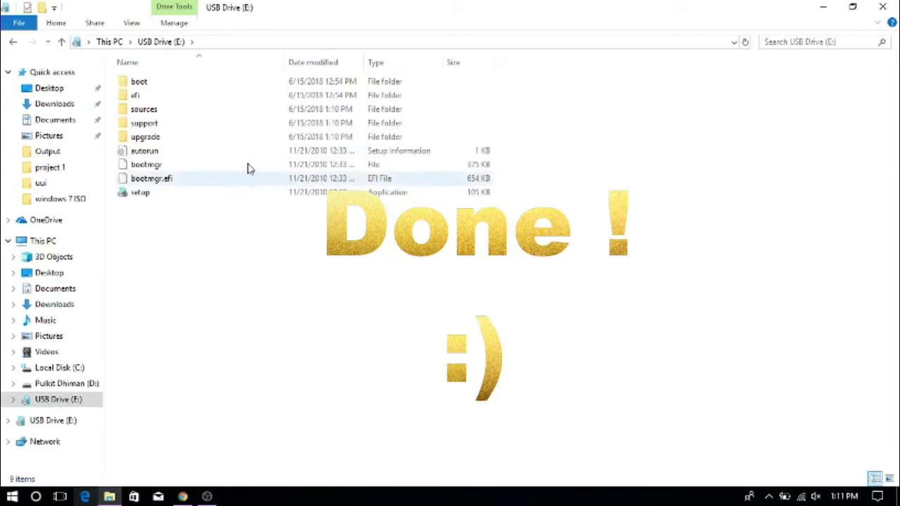
pyautogui.click(10, 43)
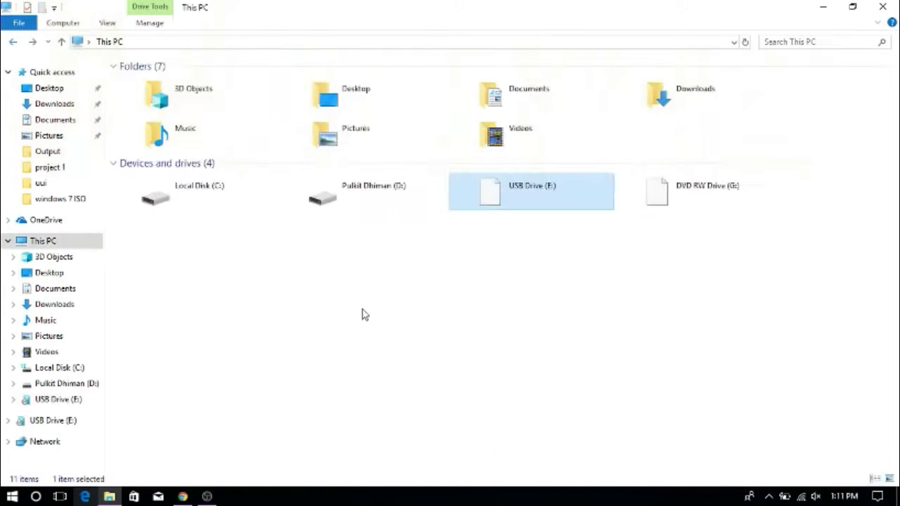